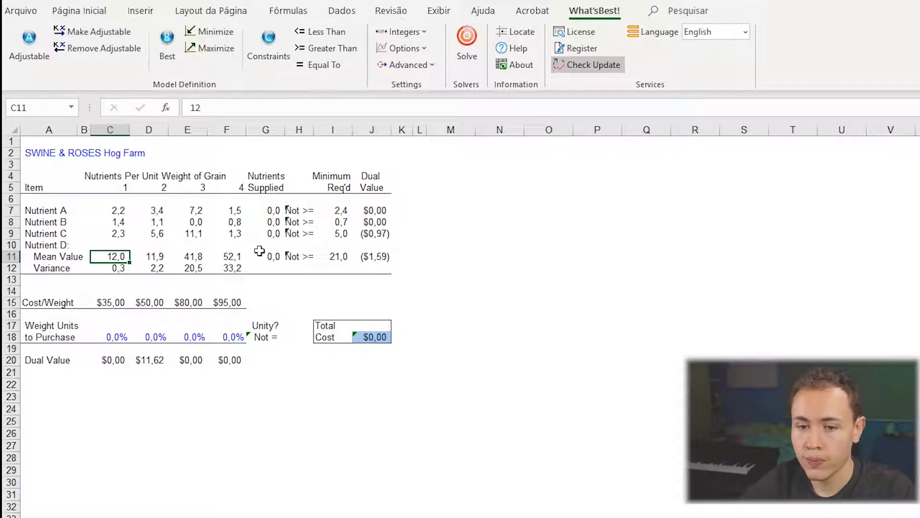
Step: Examine Nutrient D's mean values and variances for grains 2 to 4, and the cost per weight of grains 3 and 4
left_click(165, 256)
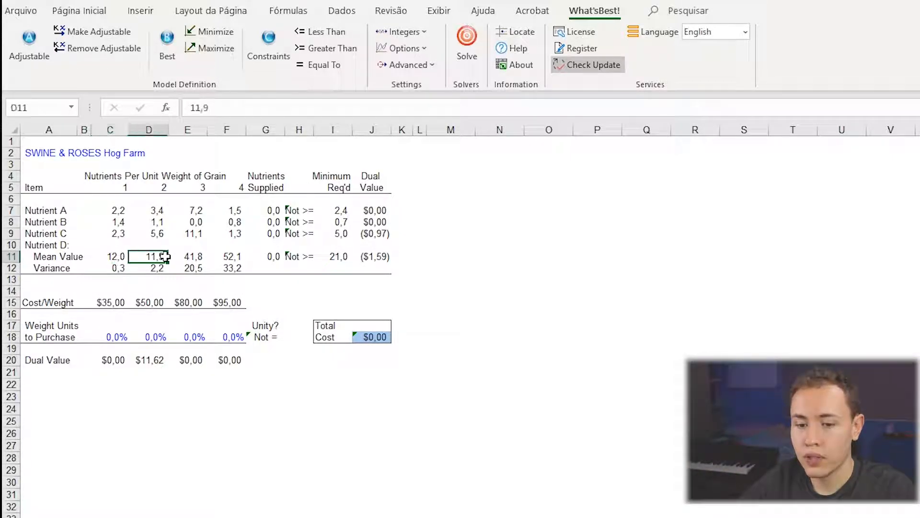
left_click(156, 267)
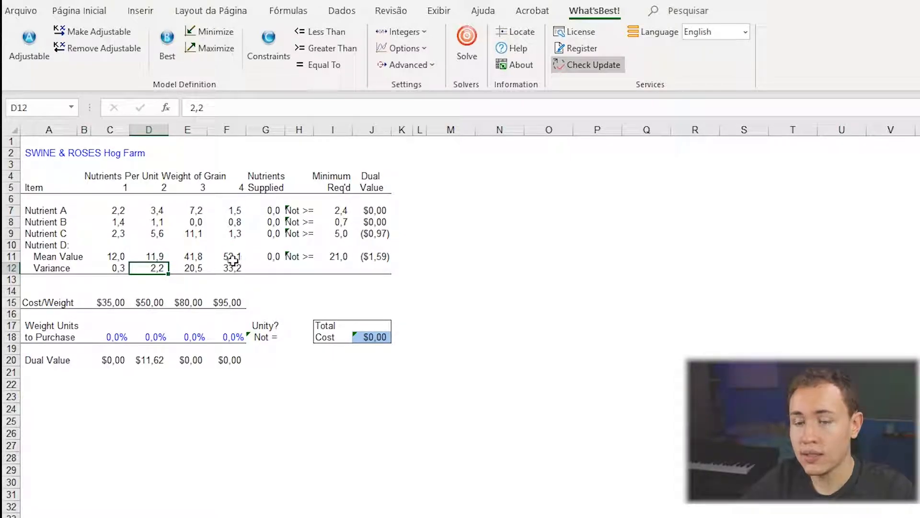
left_click(204, 267)
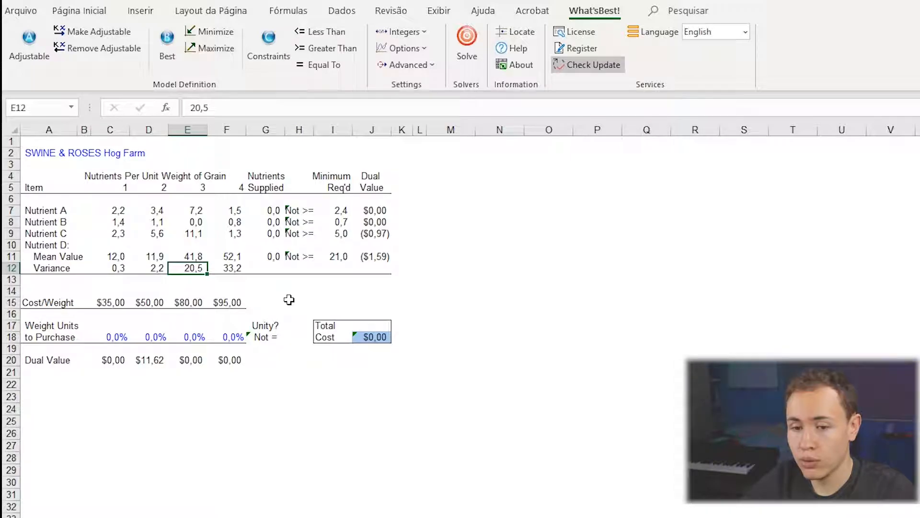
left_click(201, 257)
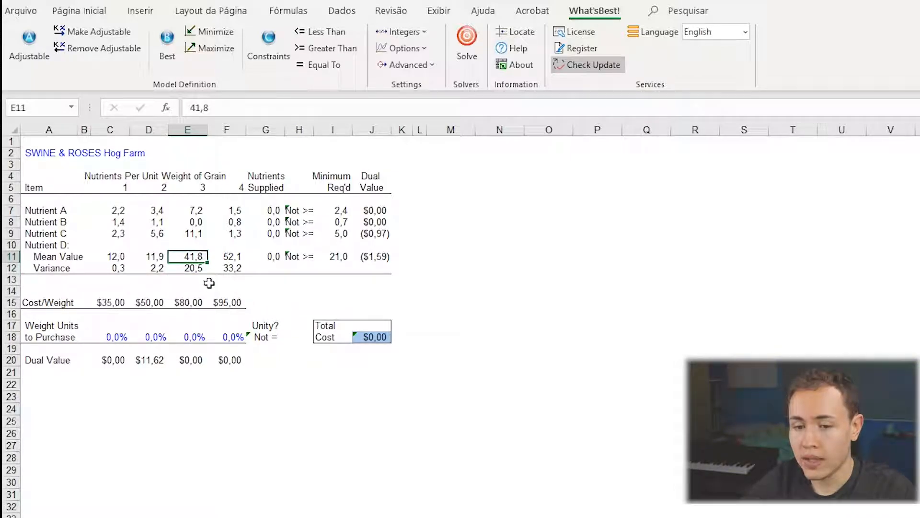
left_click(197, 269)
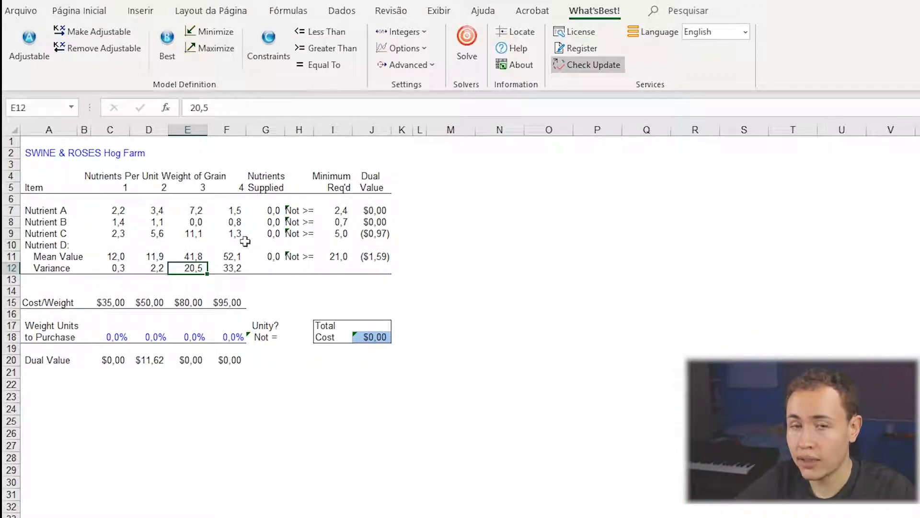
left_click(240, 255)
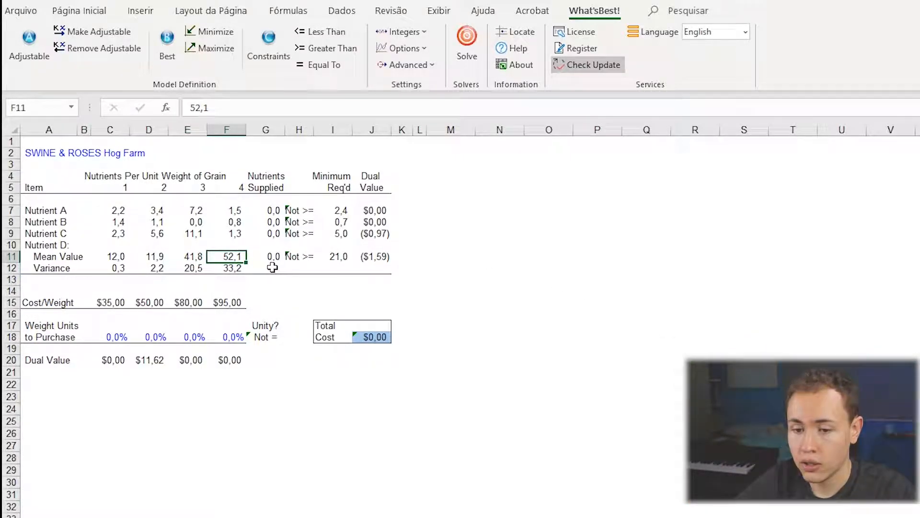
left_click(234, 266)
left_click(237, 255)
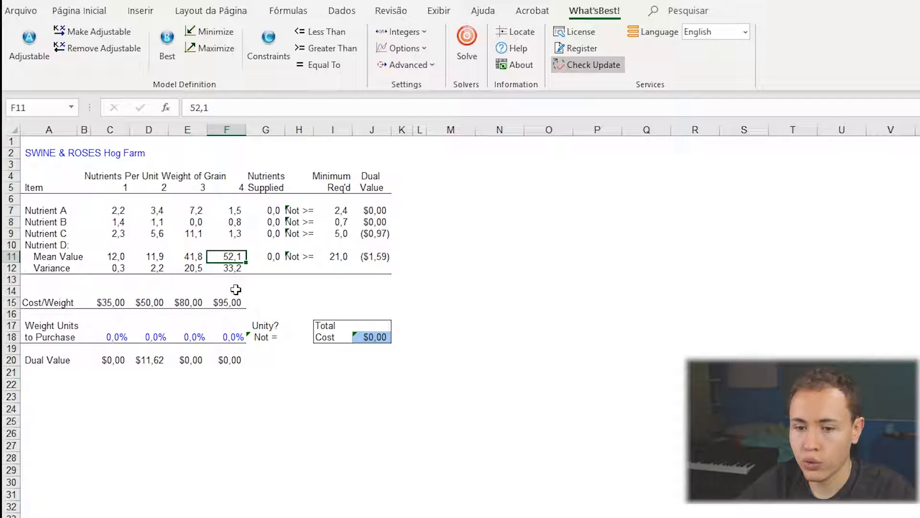
left_click(232, 305)
left_click(184, 307)
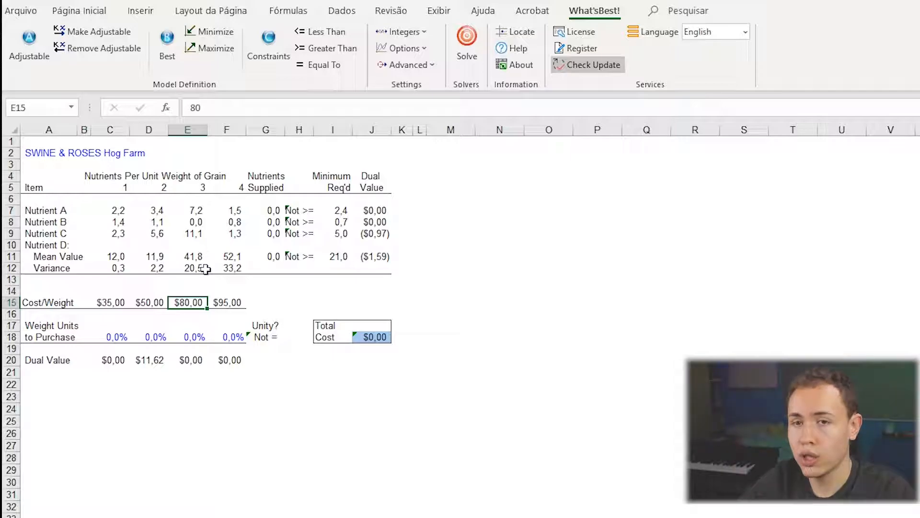
left_click(222, 302)
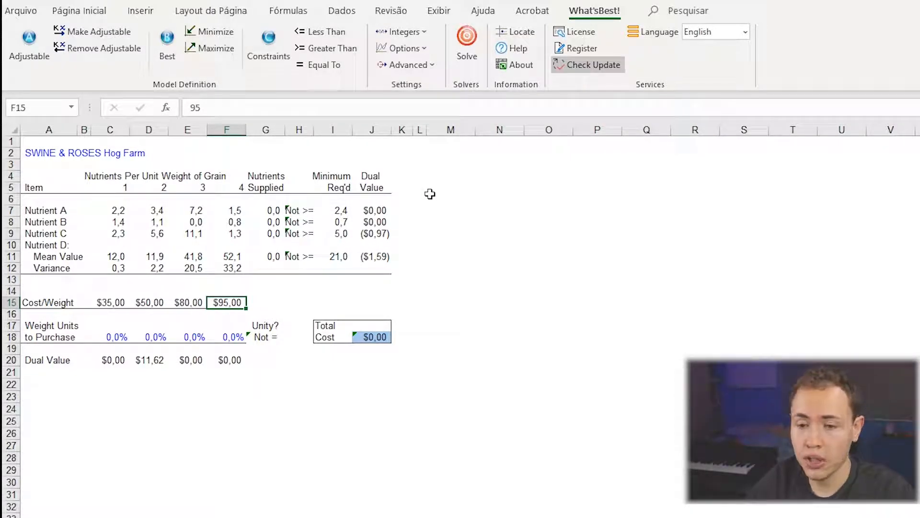
Step: Examine how Nutrient D's supplied amount in G11 and its minimum requirement constraint in H11 relate to the grains' mean and variance values
left_click(271, 258)
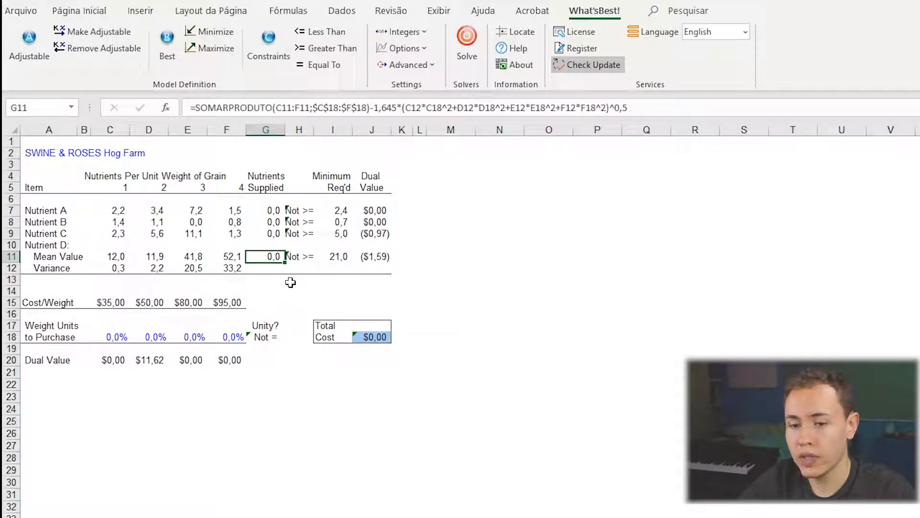
left_click(254, 278)
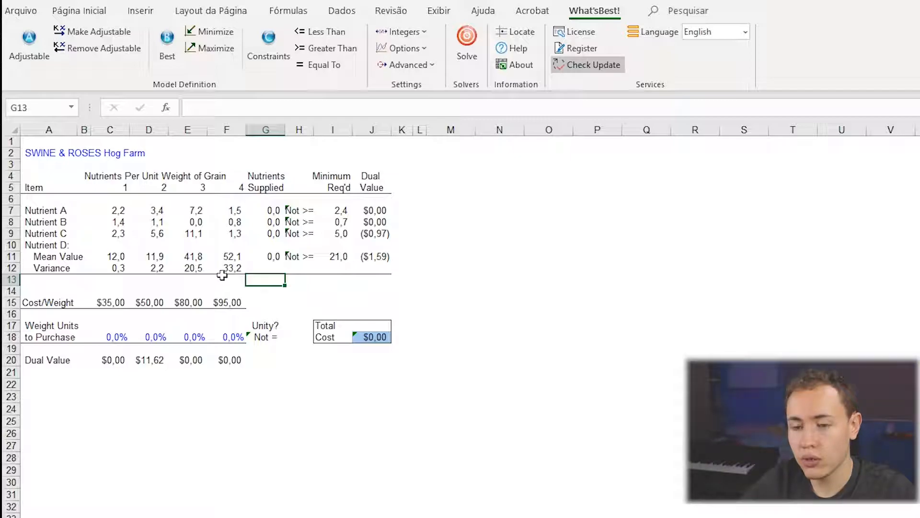
left_click(294, 256)
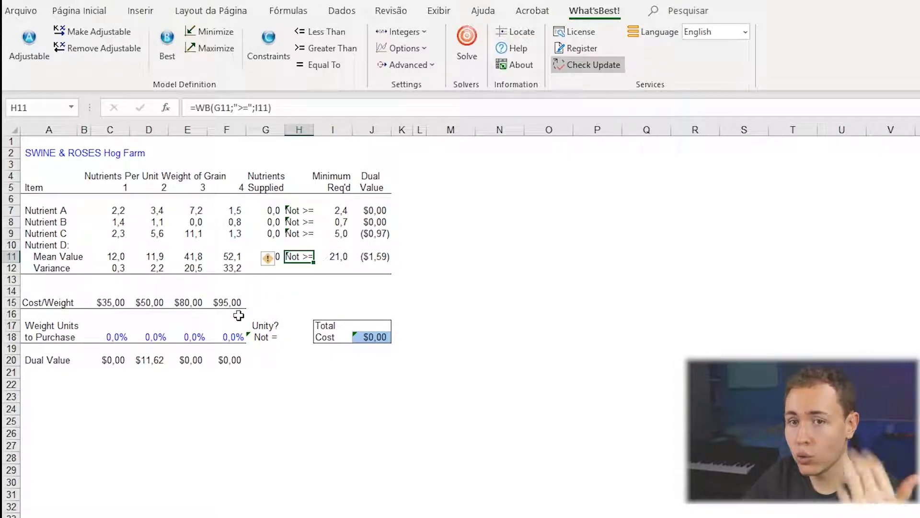
left_click(401, 266)
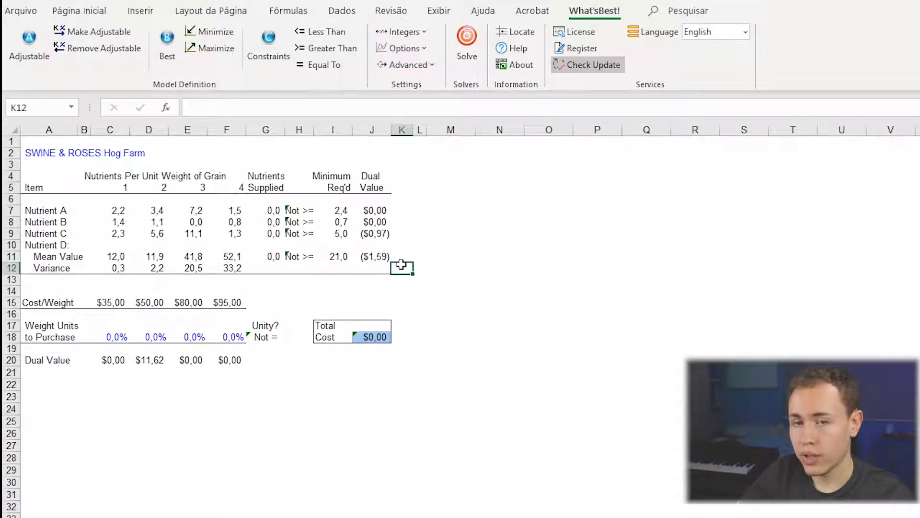
left_click(287, 258)
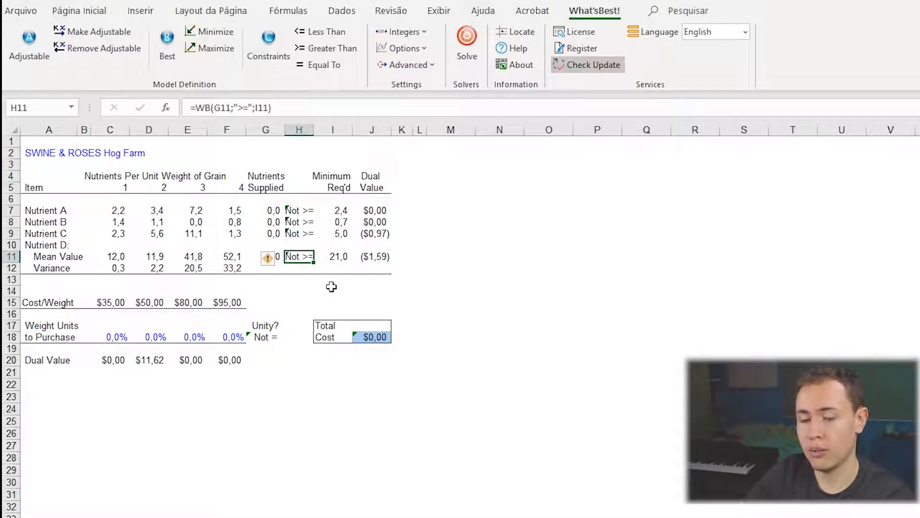
left_click(239, 272)
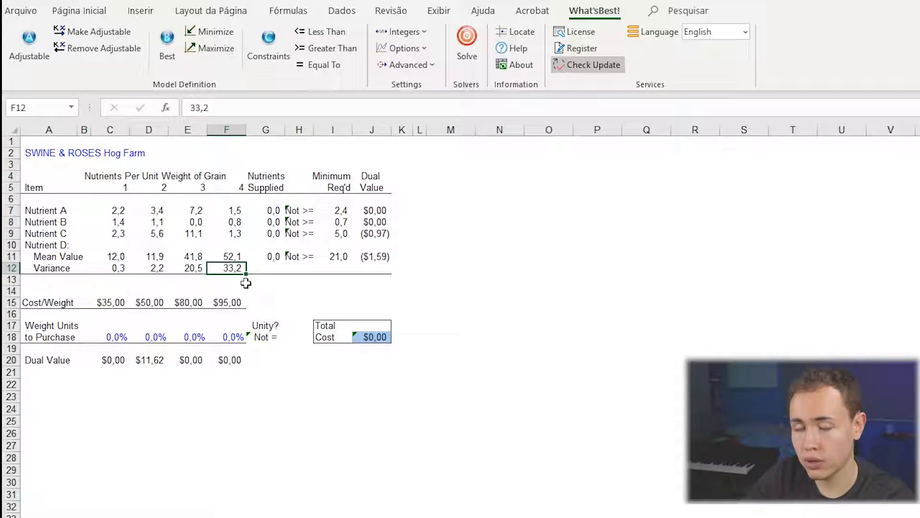
left_click(267, 257)
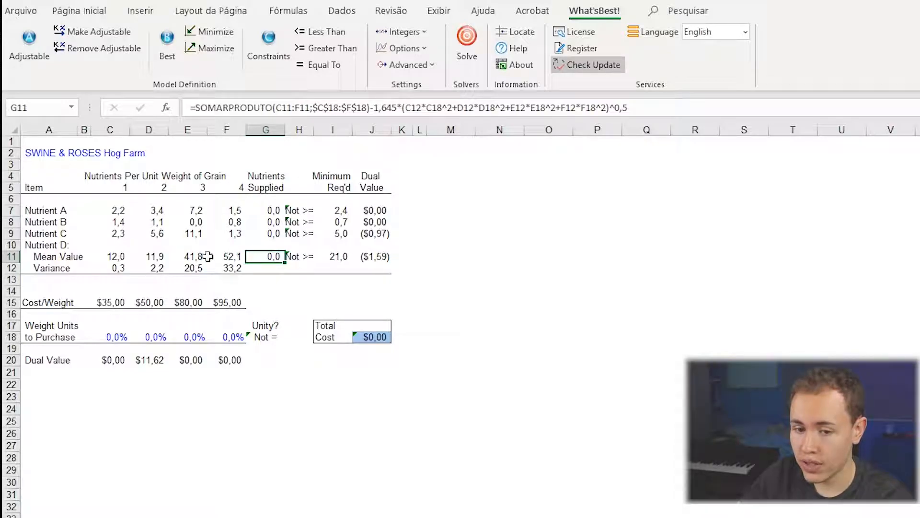
left_click(138, 255)
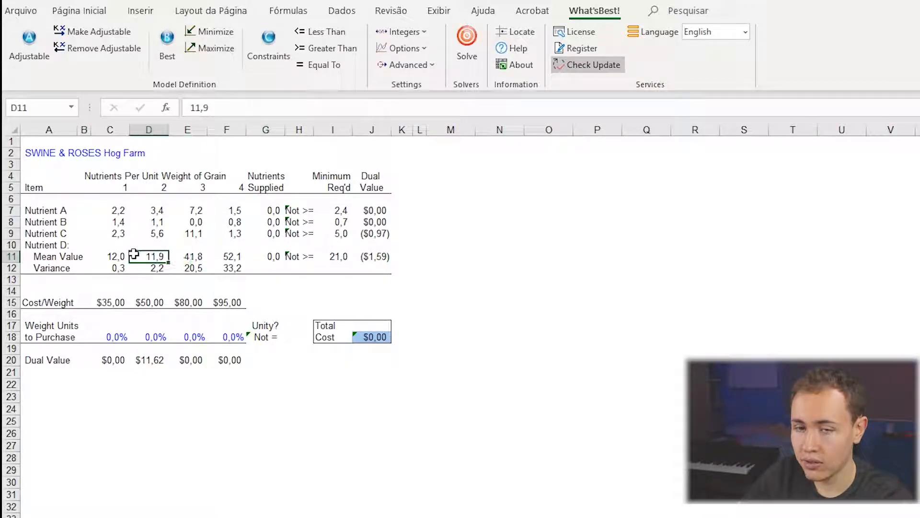
Step: Examine the G11 formula term by term: the SOMARPRODUTO mean, the 1,645 factor, the variance terms and the 0,5 exponent
left_click(273, 258)
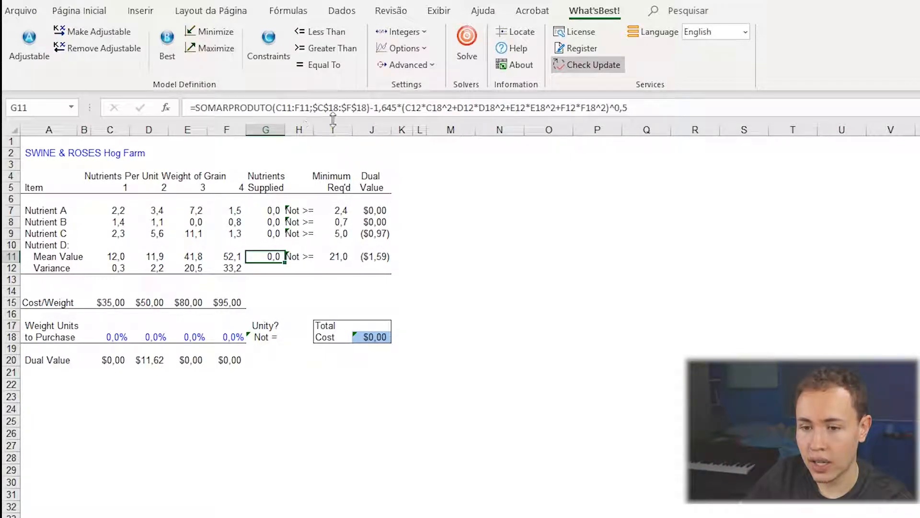
left_click_drag(372, 109, 198, 111)
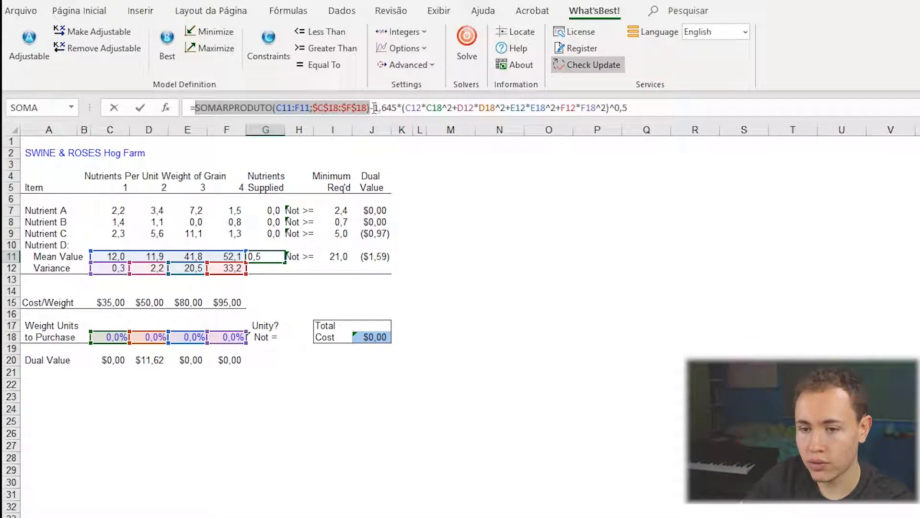
left_click_drag(370, 109, 653, 108)
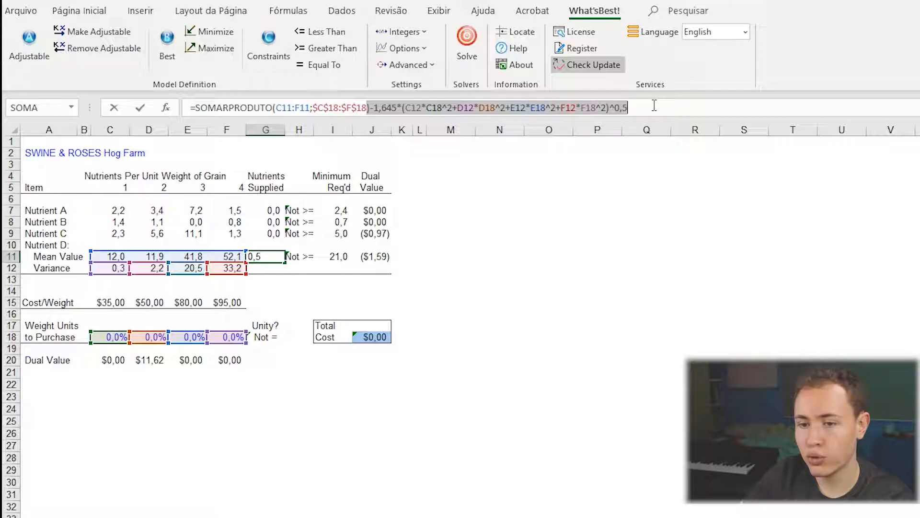
left_click(378, 109)
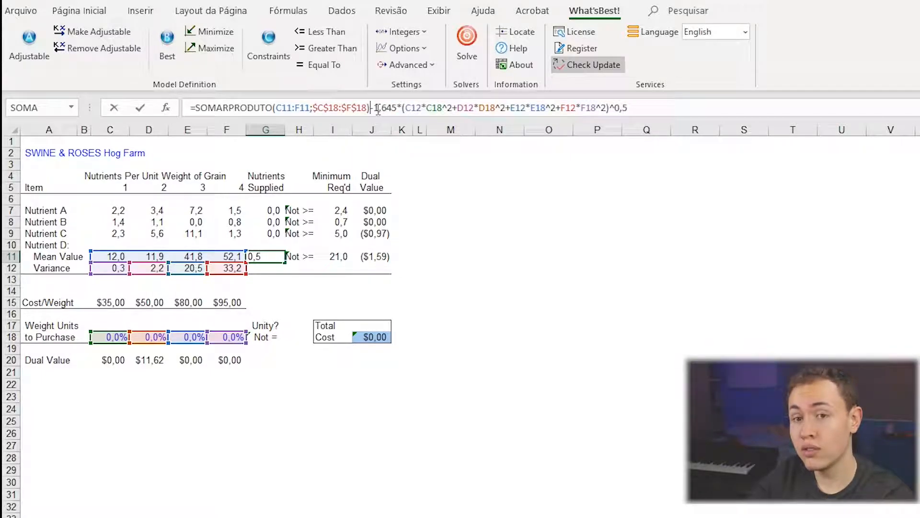
left_click_drag(369, 109, 375, 109)
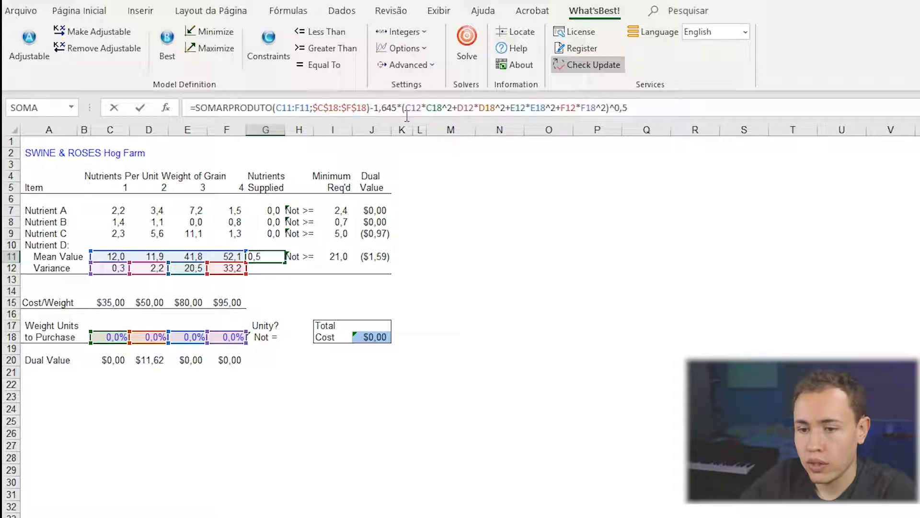
left_click_drag(375, 106, 396, 106)
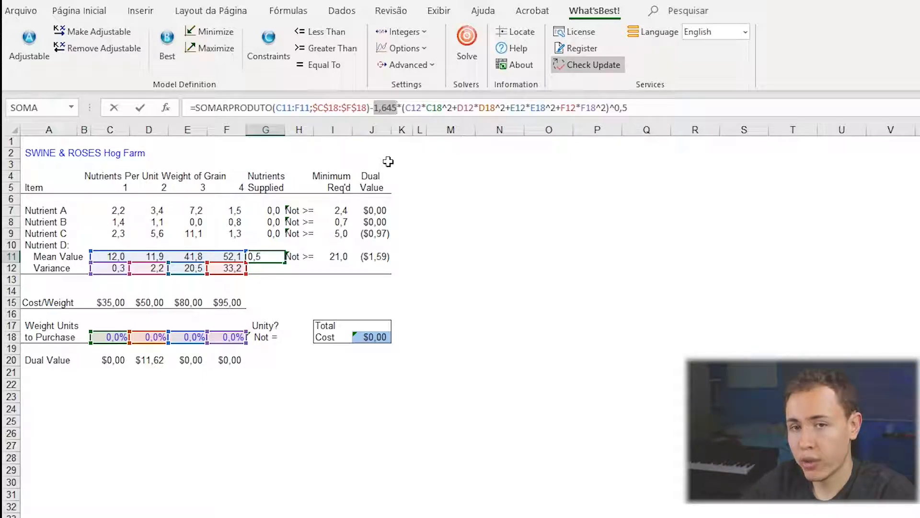
left_click(373, 108)
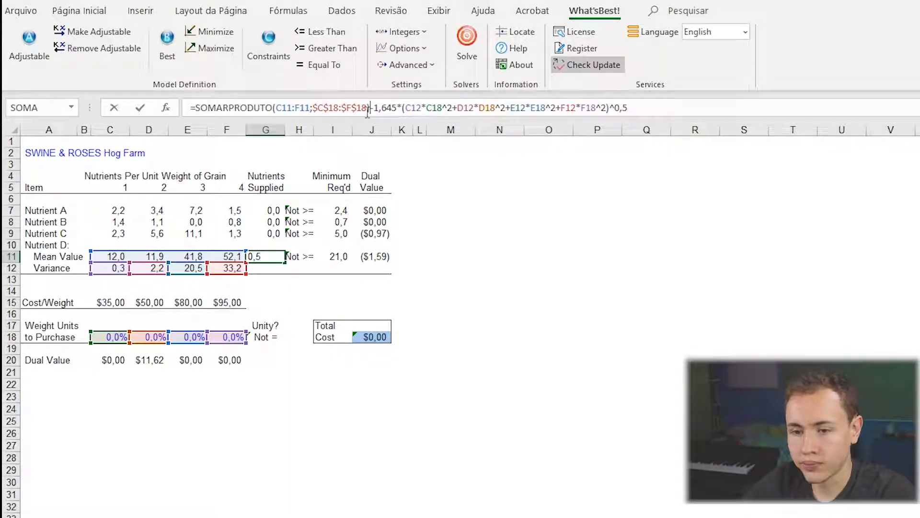
left_click_drag(374, 107, 396, 108)
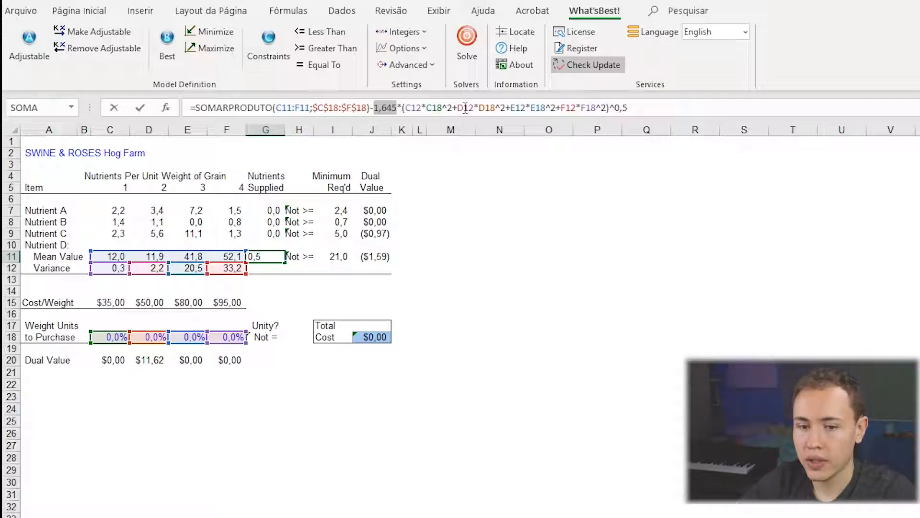
left_click_drag(453, 107, 407, 111)
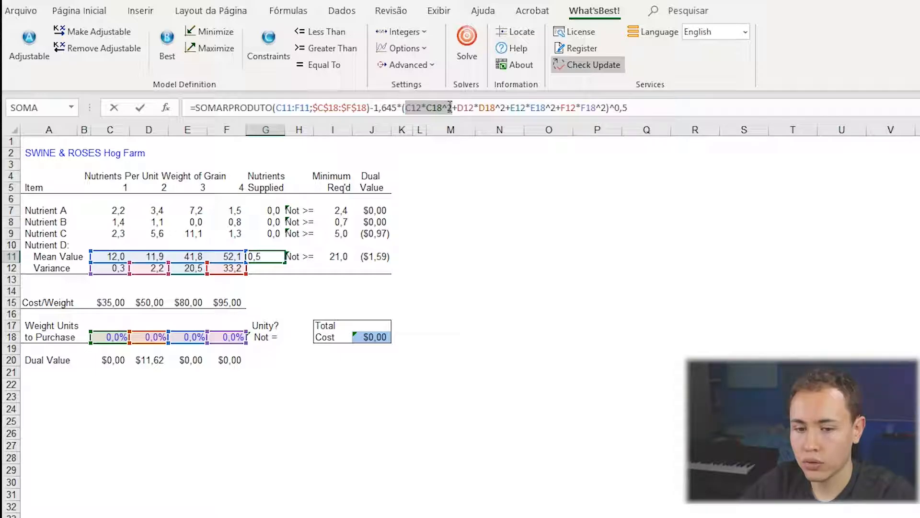
left_click(463, 106)
left_click_drag(464, 106, 506, 106)
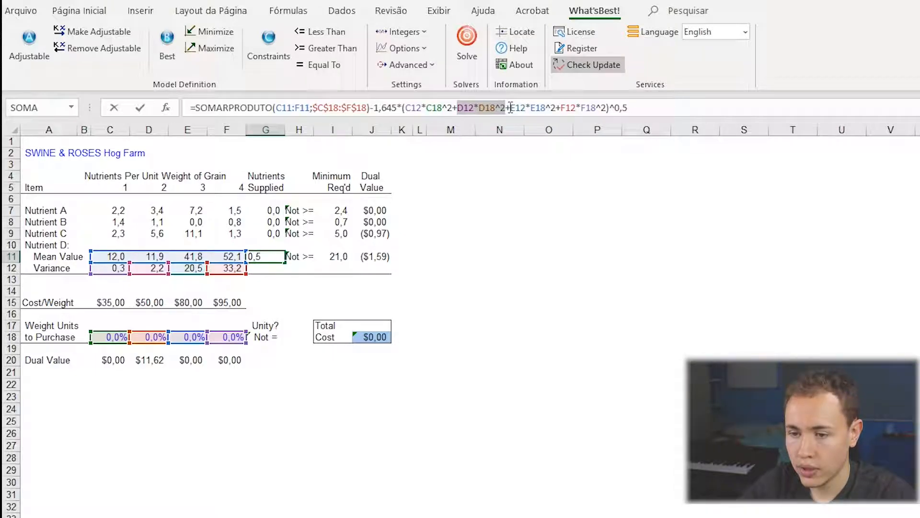
left_click_drag(509, 106, 630, 108)
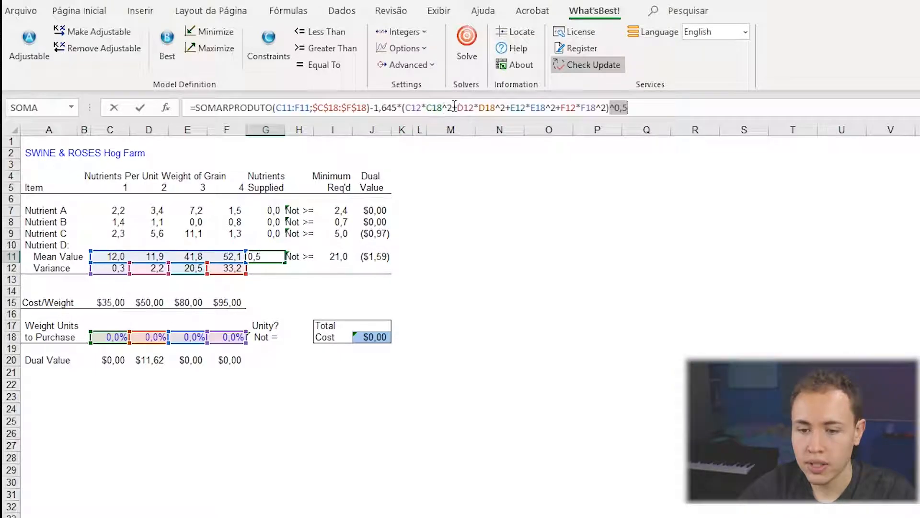
key("Return")
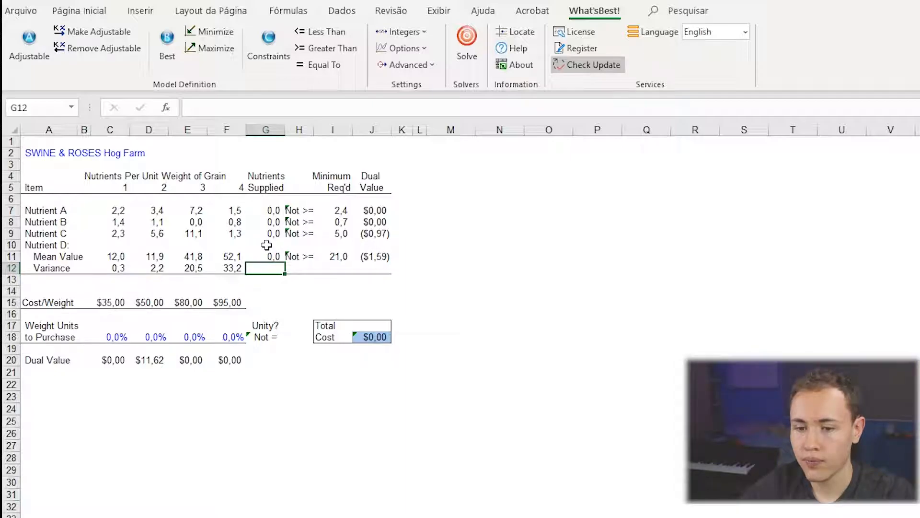
Step: Solve the hog feed model and check the total cost and the weight units to purchase for each of the four grains
left_click(469, 45)
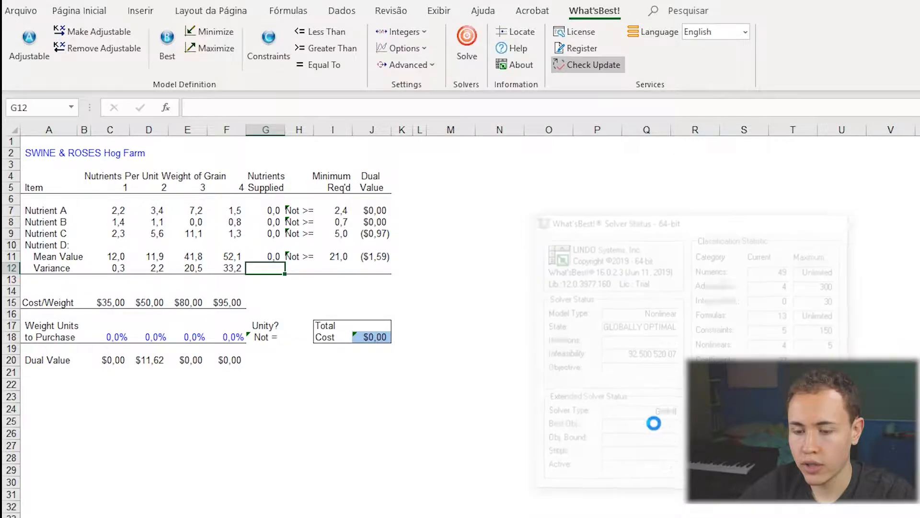
left_click(376, 336)
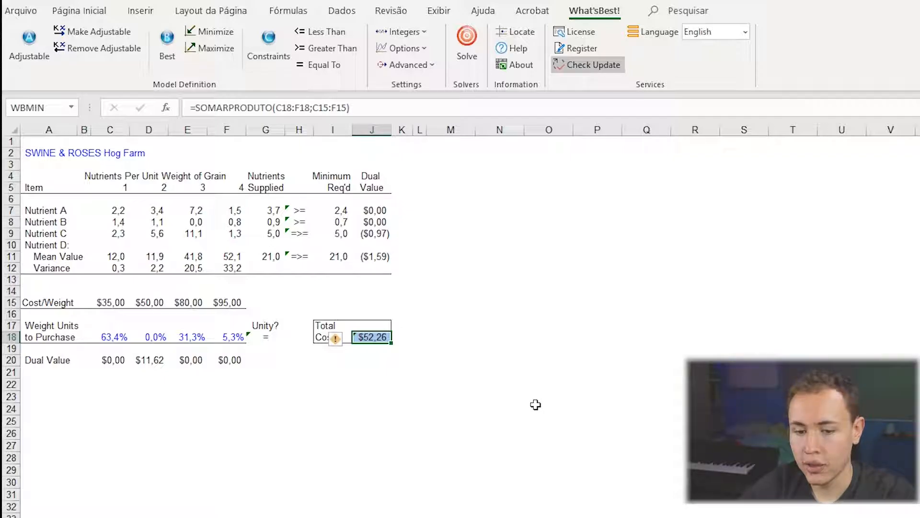
left_click(108, 342)
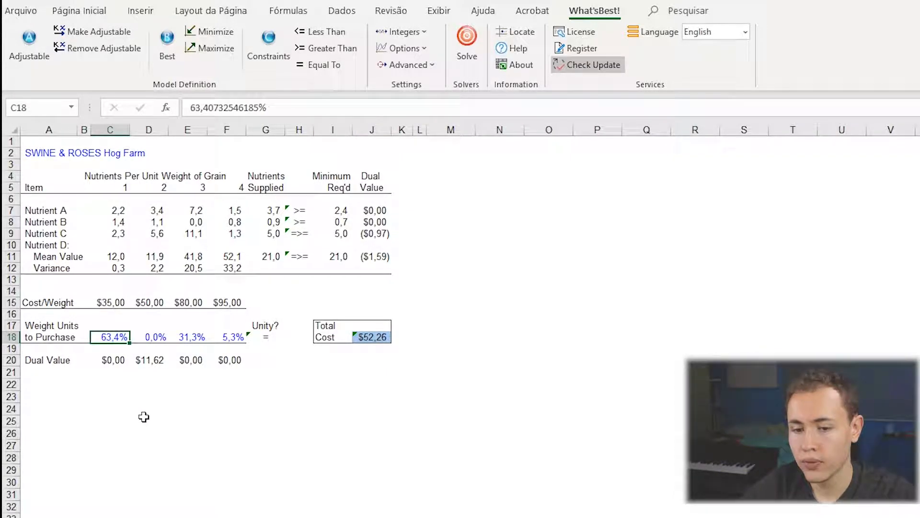
left_click(155, 340)
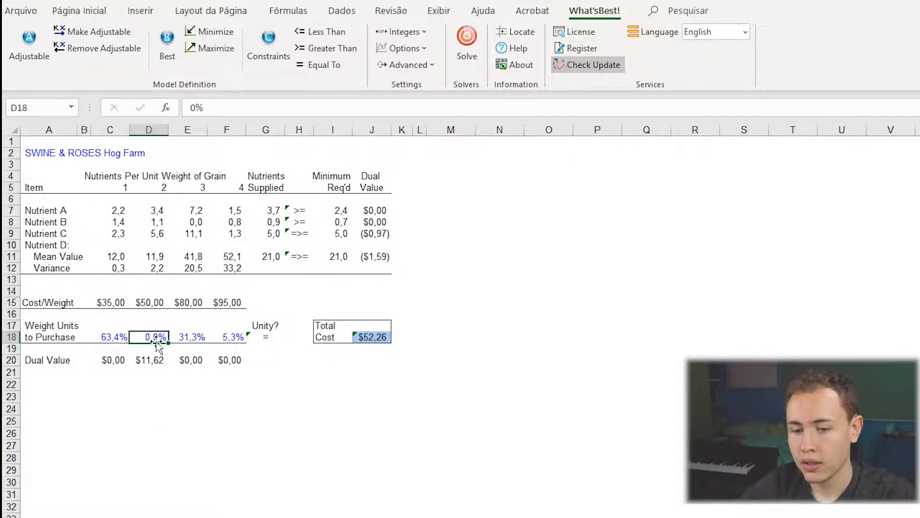
left_click(189, 338)
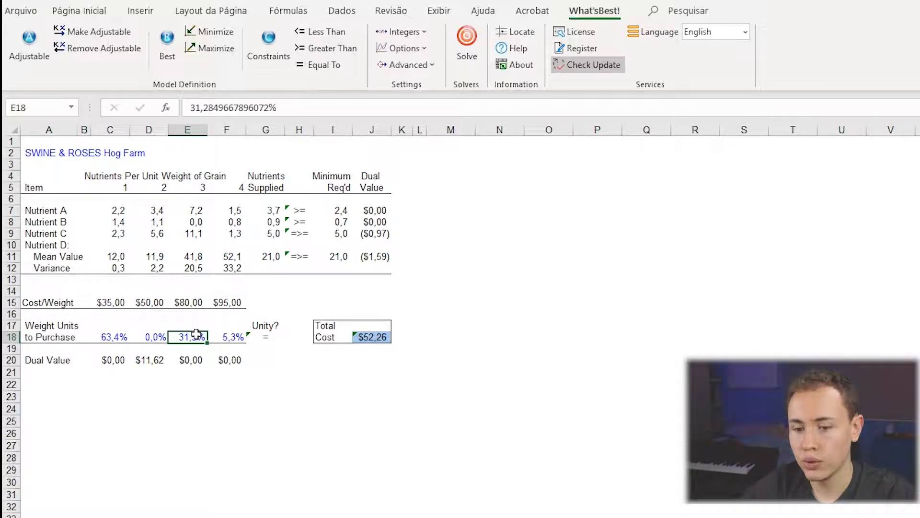
left_click(238, 337)
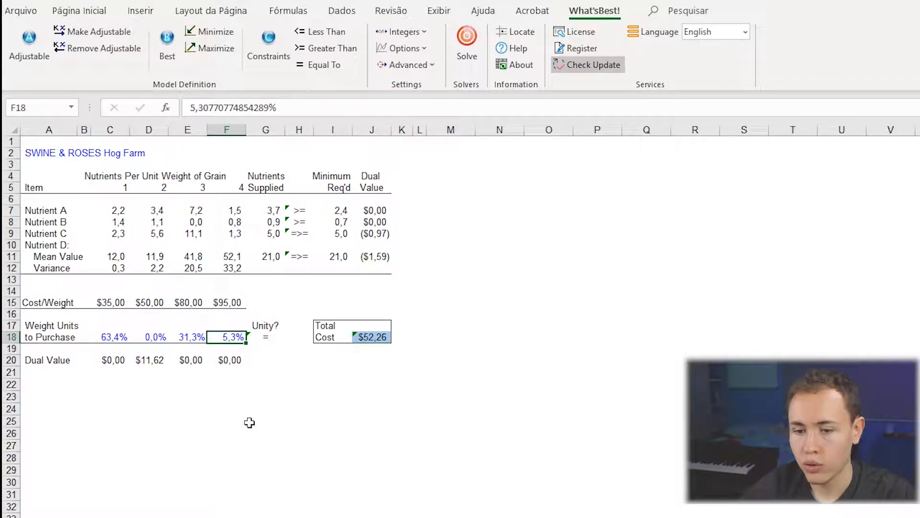
Step: Select Nutrient D's supplied amount in G11 and check the model type listed in the What'sBest! status report
left_click(282, 259)
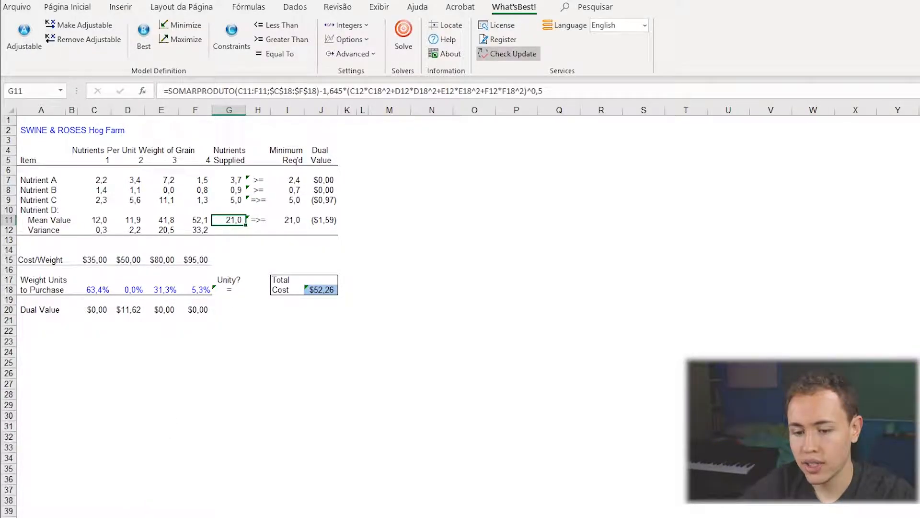
left_click(57, 517)
left_click(237, 407)
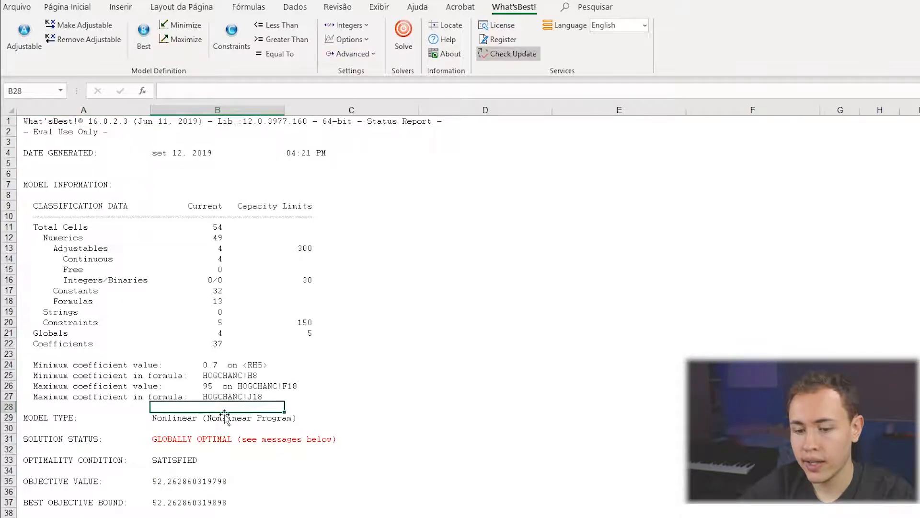
left_click(188, 419)
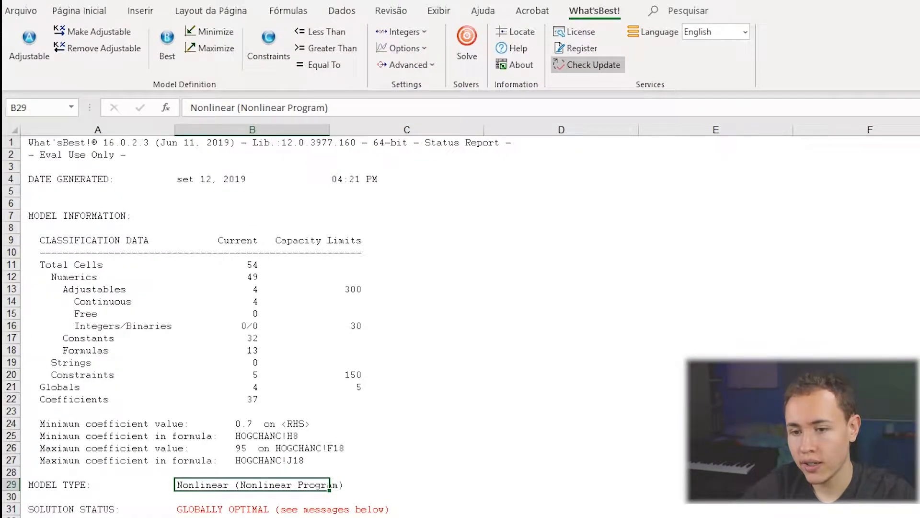
Step: Return to the hog feed model sheet and examine the squared weight terms and the ^0,5 exponent in the G11 formula
left_click(117, 516)
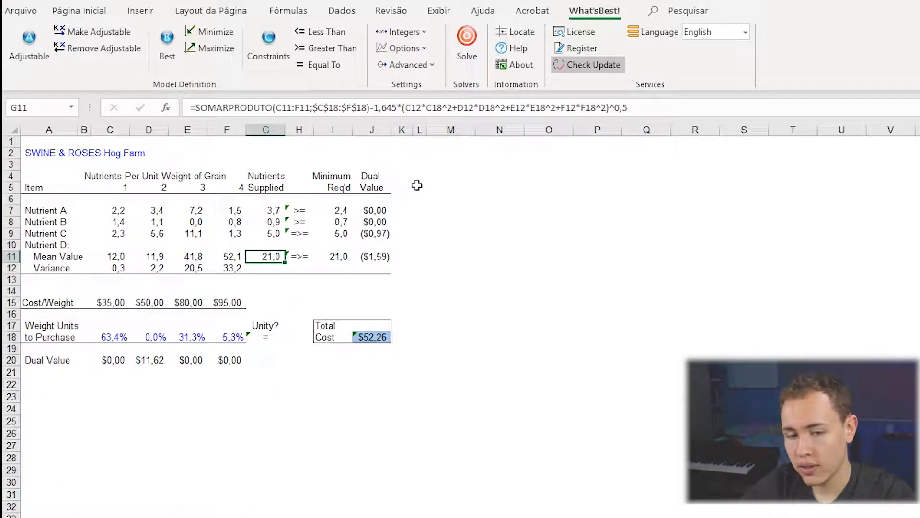
left_click(403, 108)
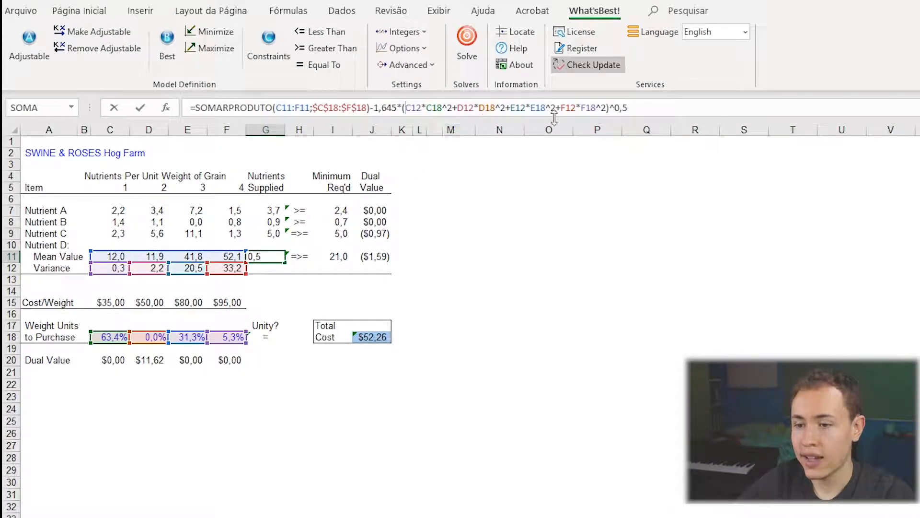
left_click_drag(609, 107, 634, 105)
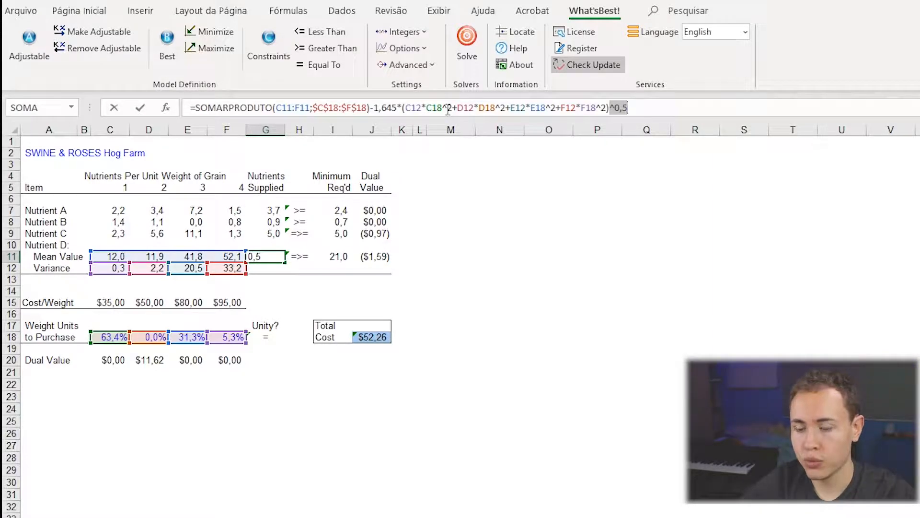
key("Return")
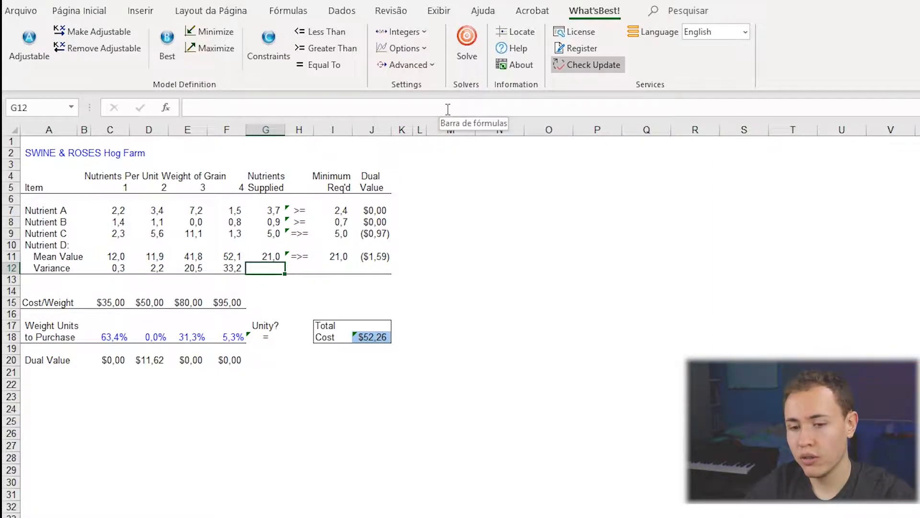